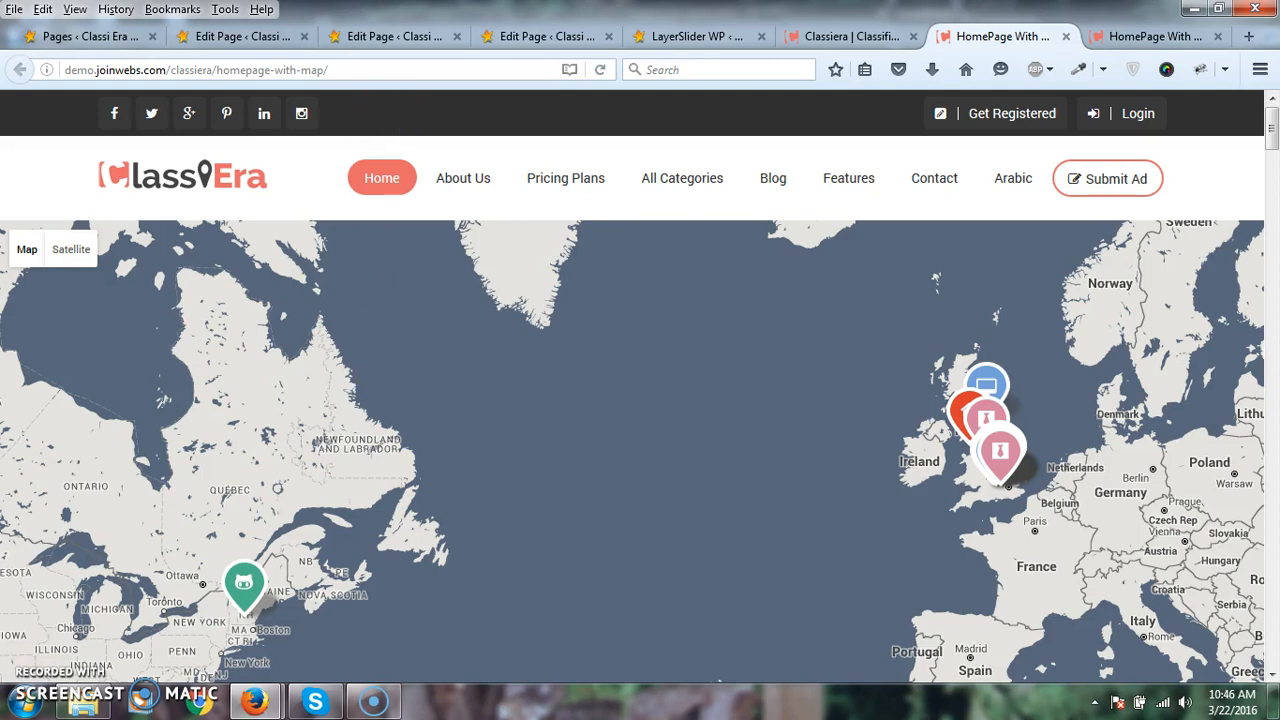
Step: Check the main homepage shows template Homepage V1 and the other page Homepage Listing With Sidebar
{"action": "left_click", "coordinate": [232, 30]}
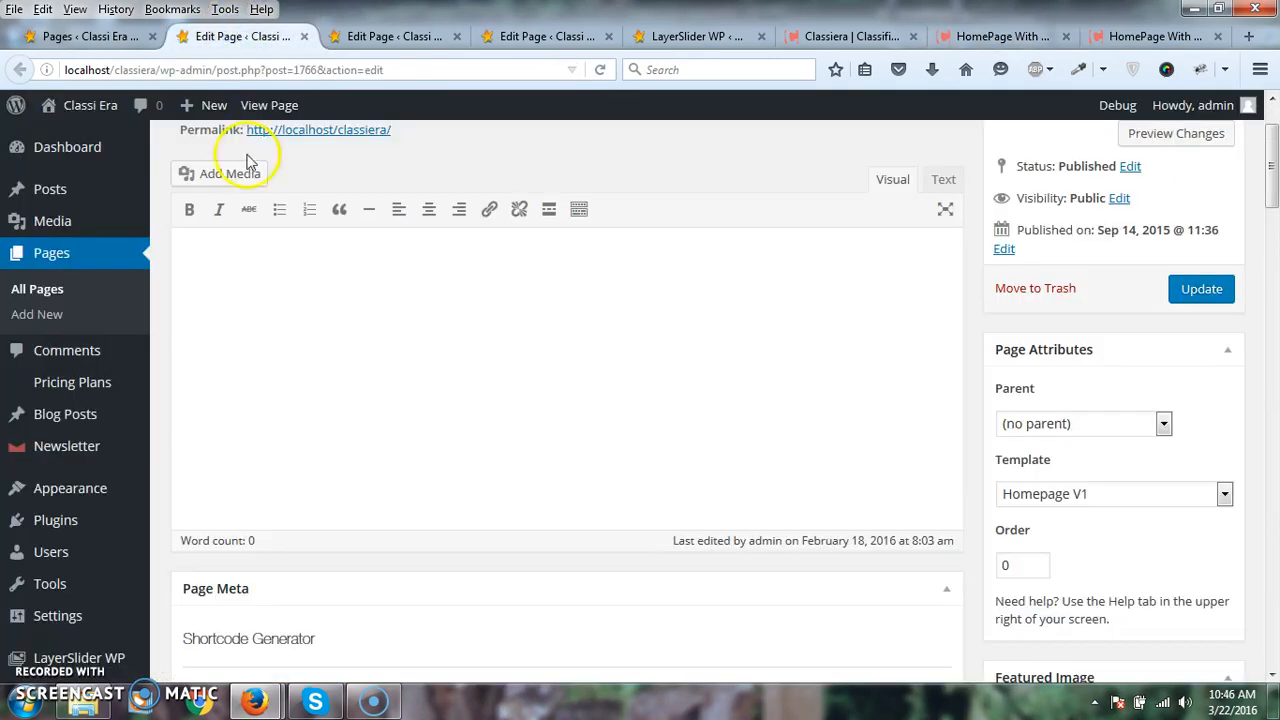
{"action": "scroll", "coordinate": [437, 363], "scroll_direction": "up", "scroll_amount": 2}
{"action": "scroll", "coordinate": [930, 310], "scroll_direction": "down", "scroll_amount": 4}
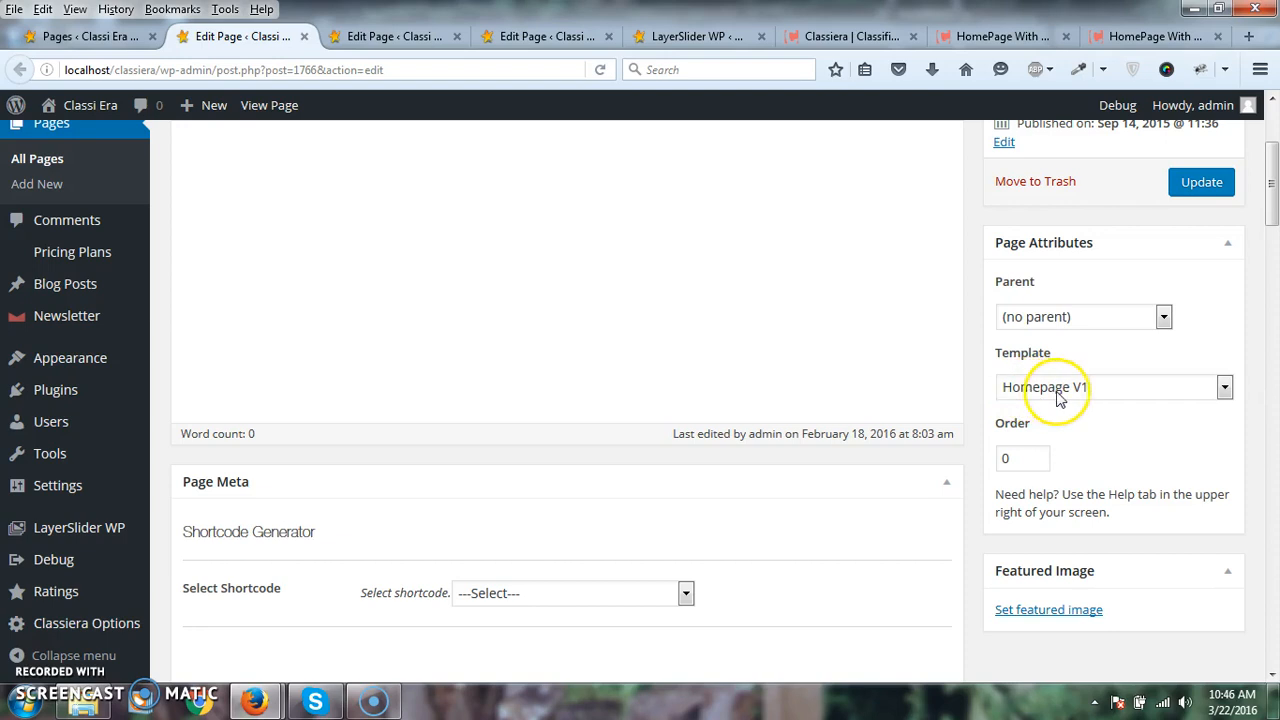
{"action": "left_click", "coordinate": [565, 37]}
{"action": "scroll", "coordinate": [806, 297], "scroll_direction": "up", "scroll_amount": 1}
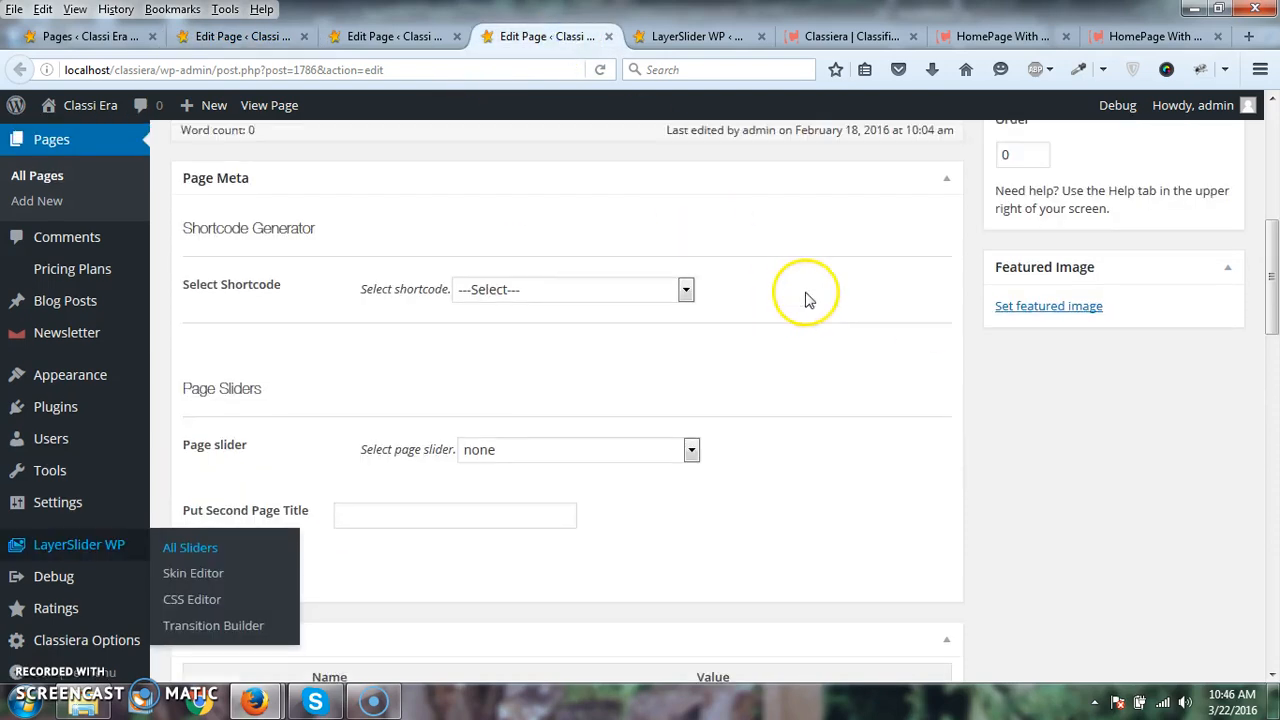
{"action": "scroll", "coordinate": [830, 320], "scroll_direction": "up", "scroll_amount": 4}
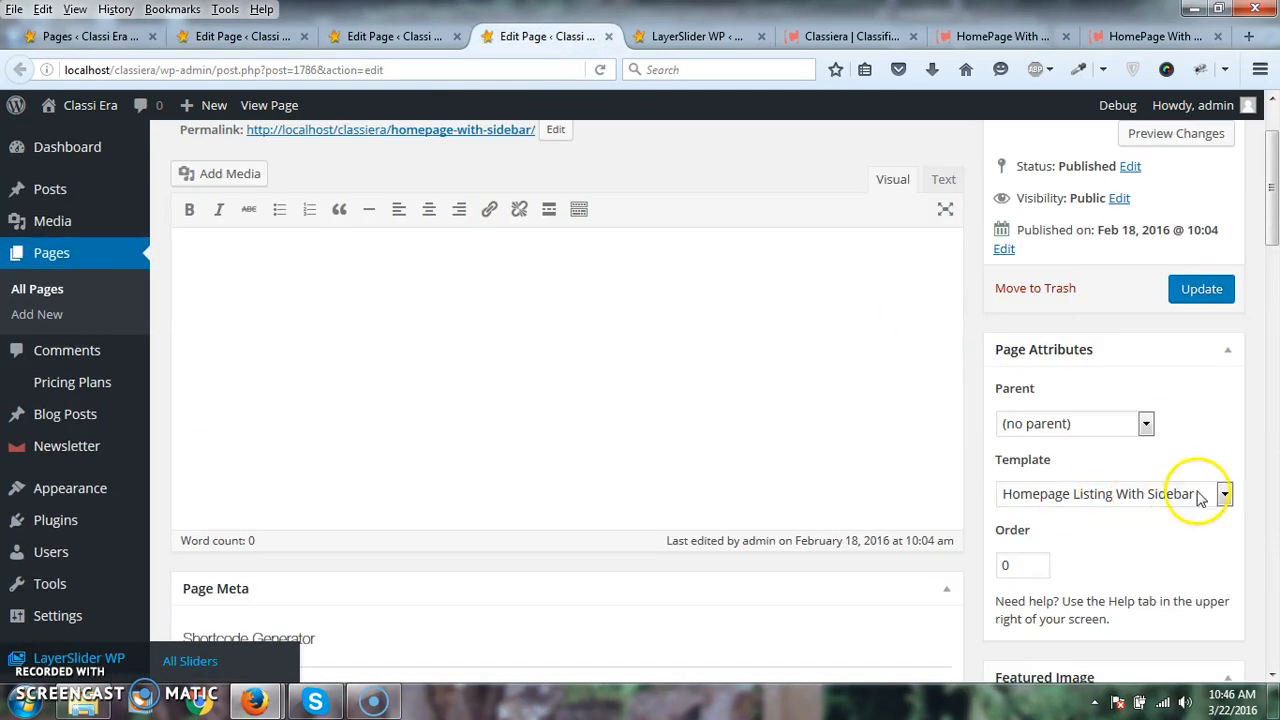
Step: Keep LayerSlider as the homepage's page slider and select its shortcode text with id 3
{"action": "left_click", "coordinate": [253, 37]}
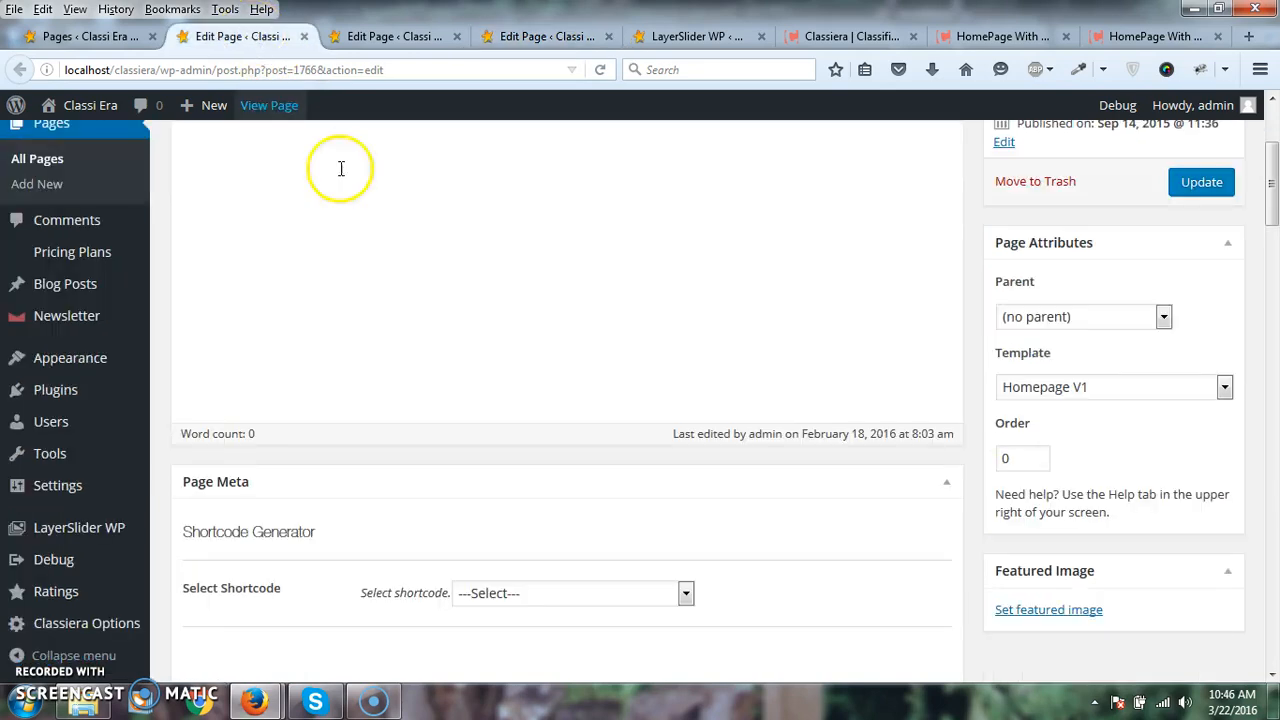
{"action": "scroll", "coordinate": [543, 306], "scroll_direction": "down", "scroll_amount": 5}
{"action": "scroll", "coordinate": [450, 340], "scroll_direction": "down", "scroll_amount": 1}
{"action": "left_click", "coordinate": [557, 328]}
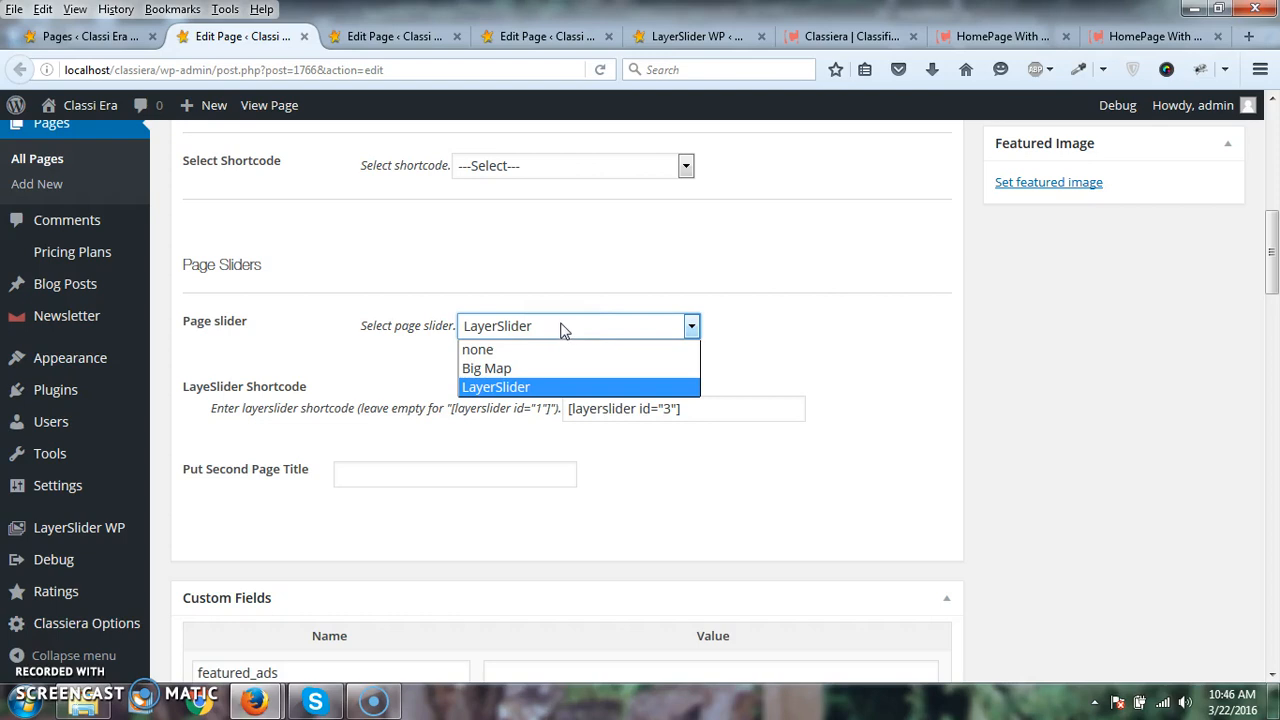
{"action": "left_click", "coordinate": [740, 318]}
{"action": "left_click", "coordinate": [755, 314]}
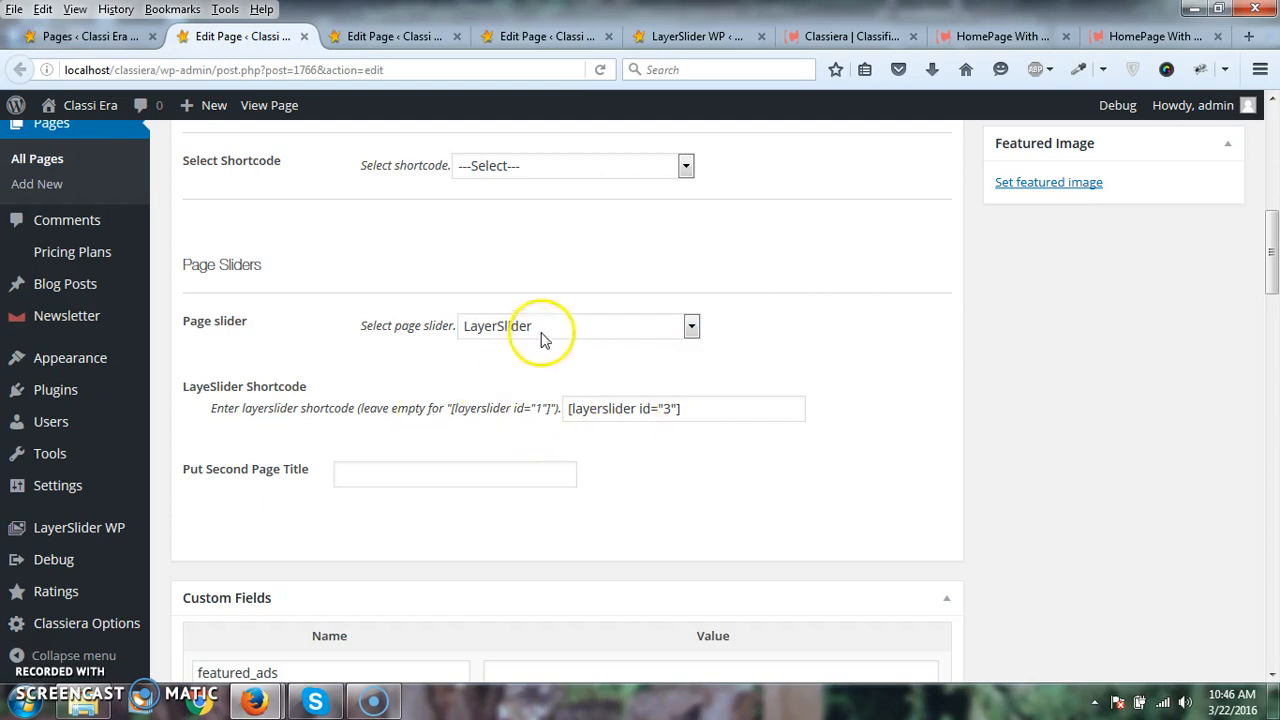
{"action": "left_click_drag", "start_coordinate": [694, 408], "coordinate": [543, 408]}
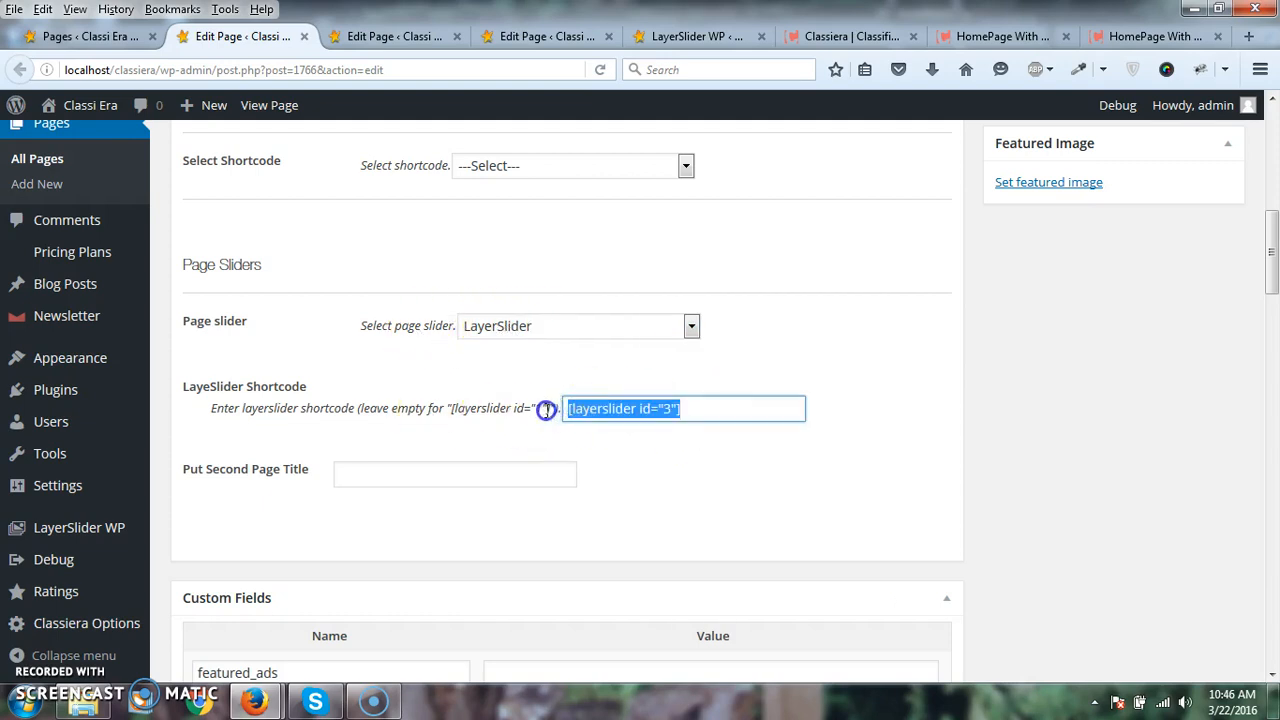
Step: Verify slider ID 3 in the LayerSlider list has the matching shortcode, then return to the sidebar homepage
{"action": "left_click", "coordinate": [716, 37]}
{"action": "left_click_drag", "start_coordinate": [622, 364], "coordinate": [738, 365]}
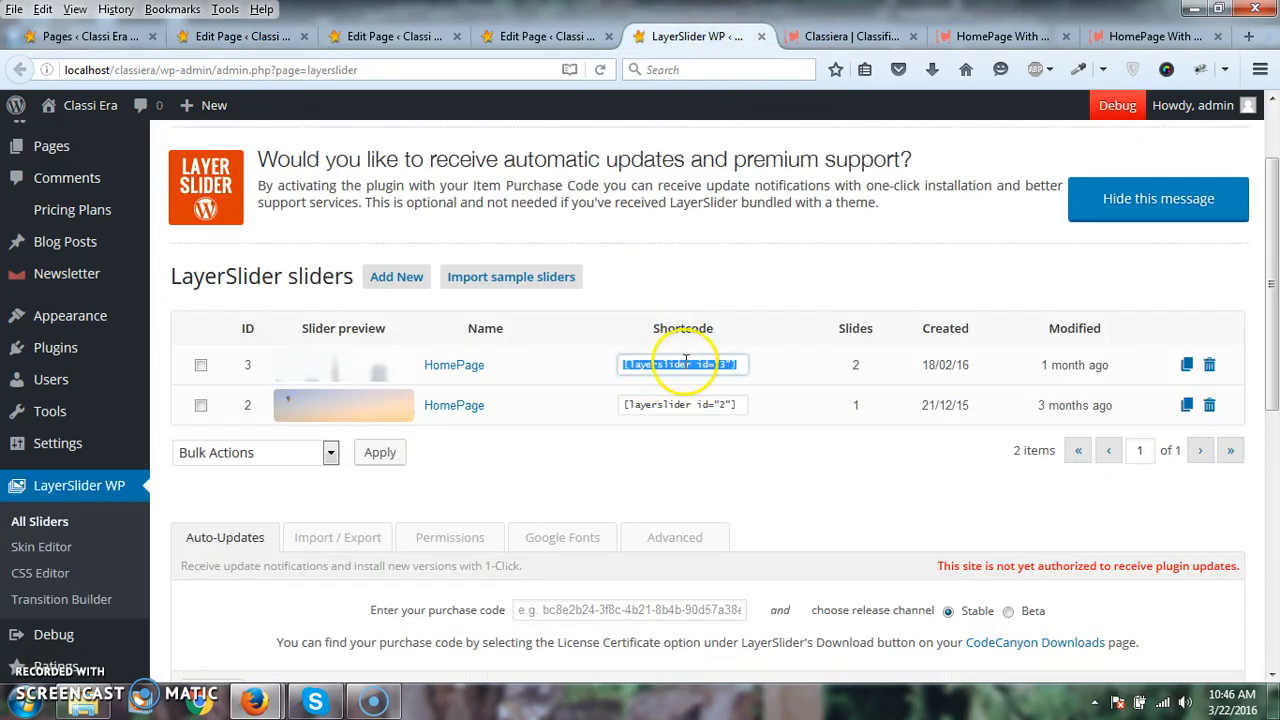
{"action": "left_click", "coordinate": [557, 42]}
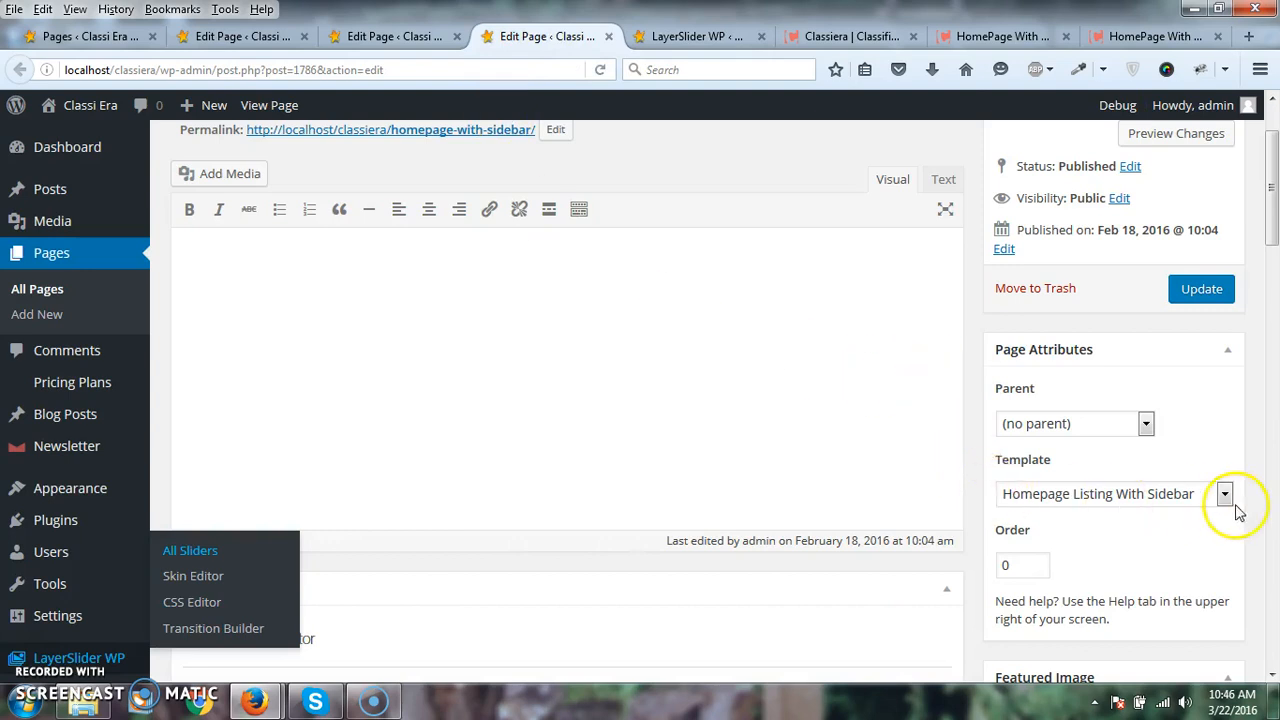
{"action": "scroll", "coordinate": [730, 310], "scroll_direction": "down", "scroll_amount": 2}
{"action": "scroll", "coordinate": [730, 310], "scroll_direction": "down", "scroll_amount": 5}
{"action": "scroll", "coordinate": [677, 263], "scroll_direction": "down", "scroll_amount": 2}
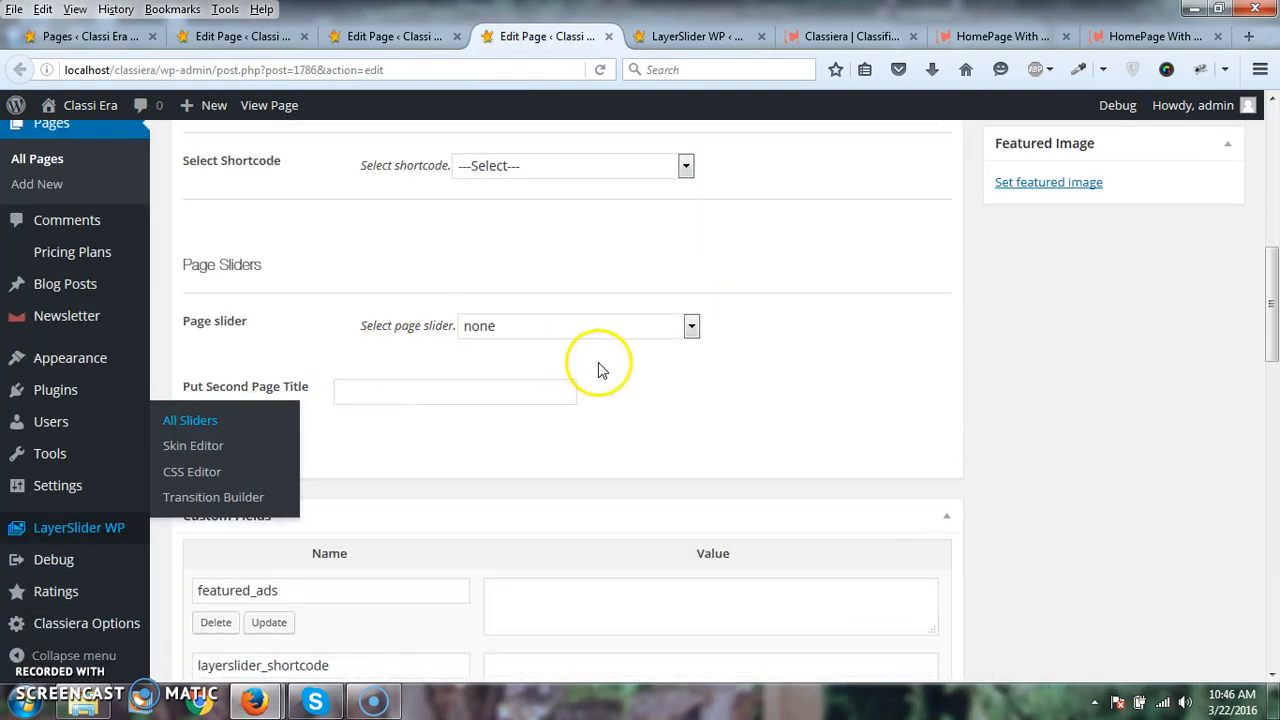
Step: Pick Big Map as the page slider and view the HomePage With MAP editor
{"action": "left_click", "coordinate": [586, 326]}
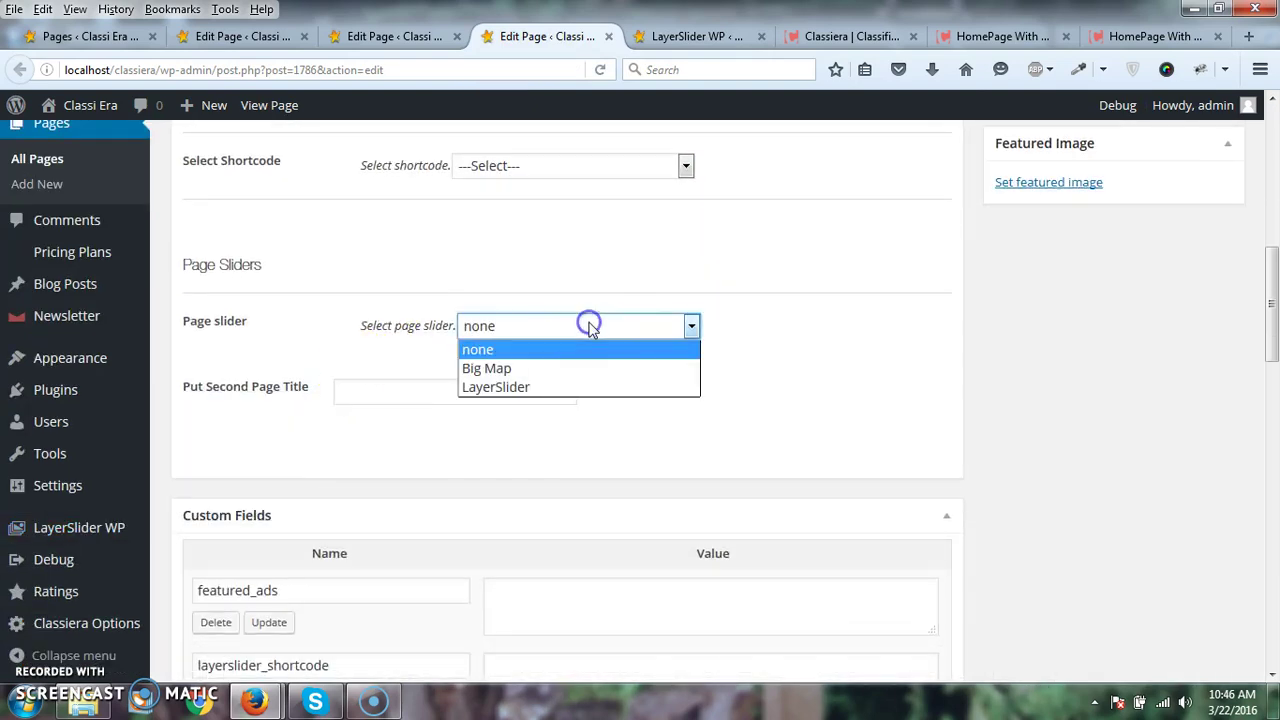
{"action": "left_click", "coordinate": [505, 369]}
{"action": "left_click", "coordinate": [390, 36]}
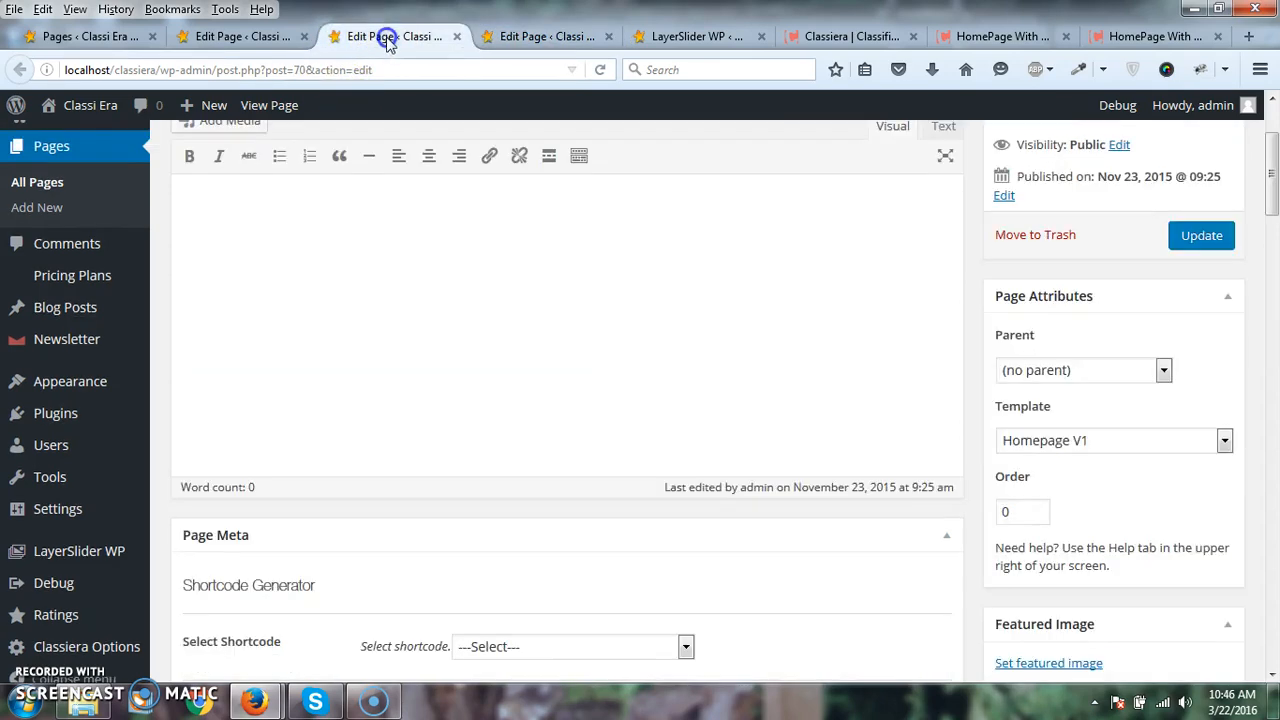
{"action": "scroll", "coordinate": [655, 385], "scroll_direction": "down", "scroll_amount": 4}
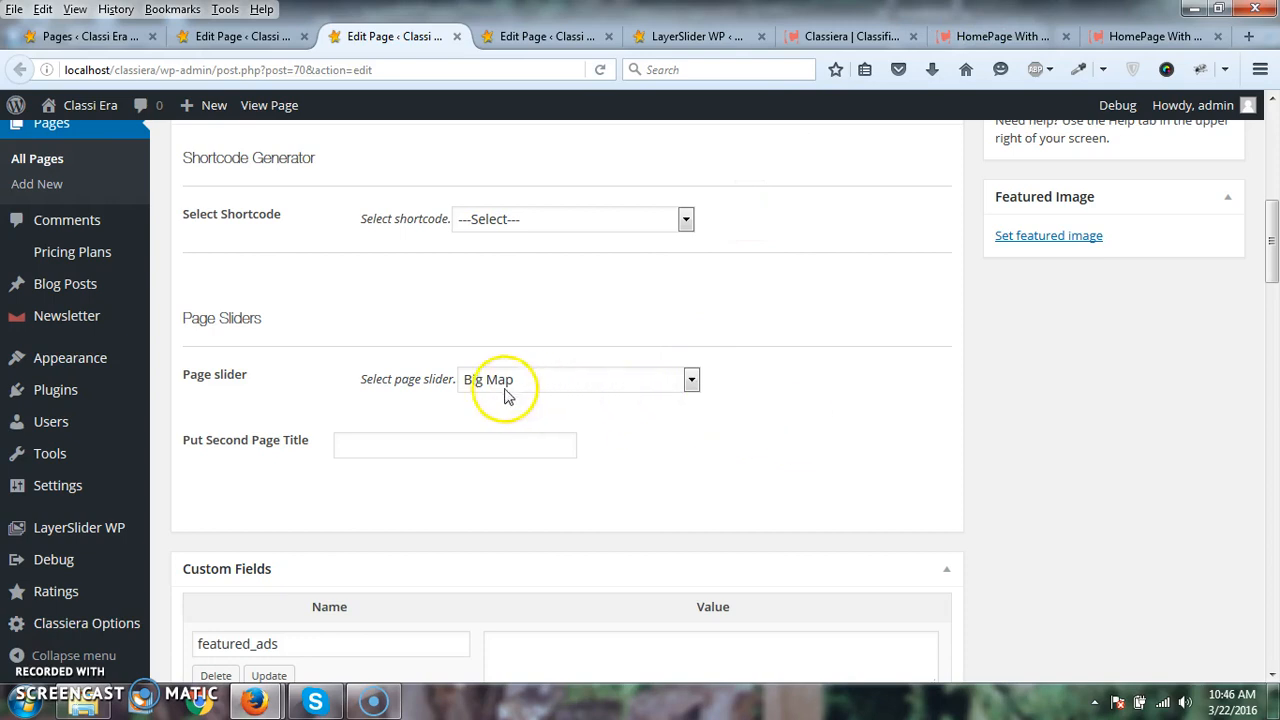
{"action": "scroll", "coordinate": [874, 394], "scroll_direction": "up", "scroll_amount": 4}
{"action": "scroll", "coordinate": [911, 394], "scroll_direction": "up", "scroll_amount": 2}
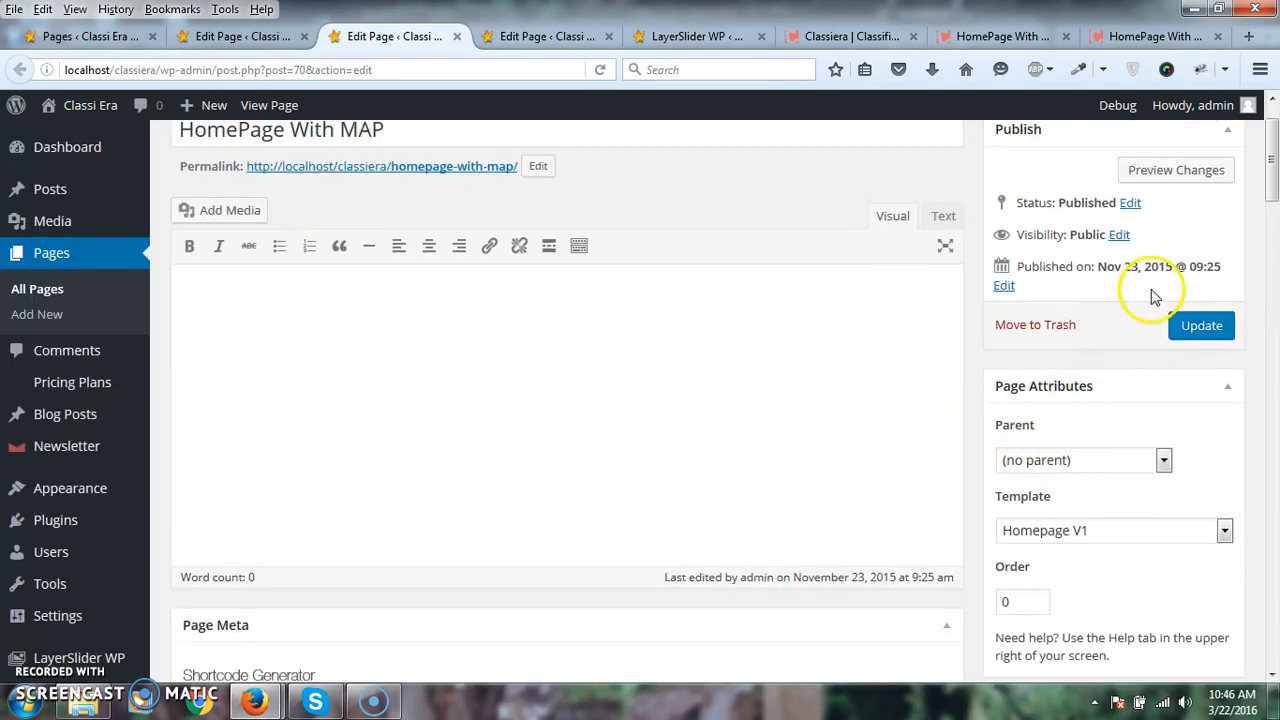
Step: View the live map homepage with its world map header and advanced search bar
{"action": "left_click", "coordinate": [990, 36]}
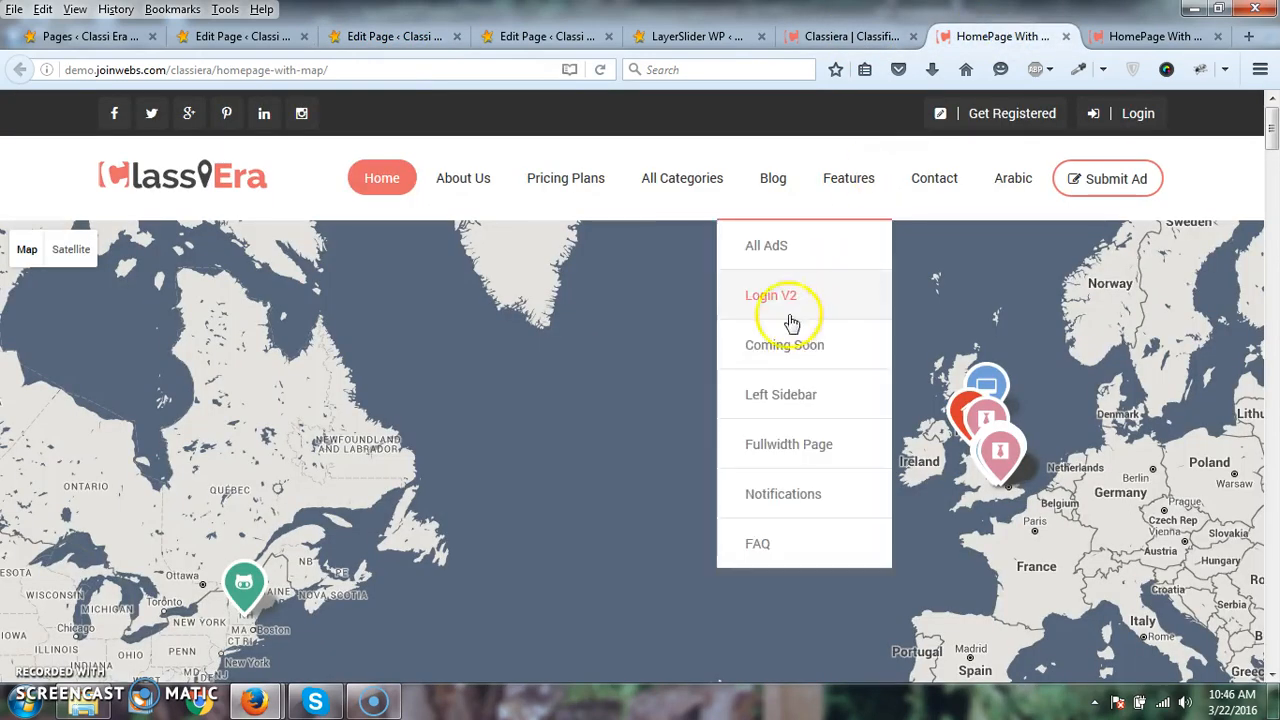
{"action": "scroll", "coordinate": [243, 523], "scroll_direction": "down", "scroll_amount": 2}
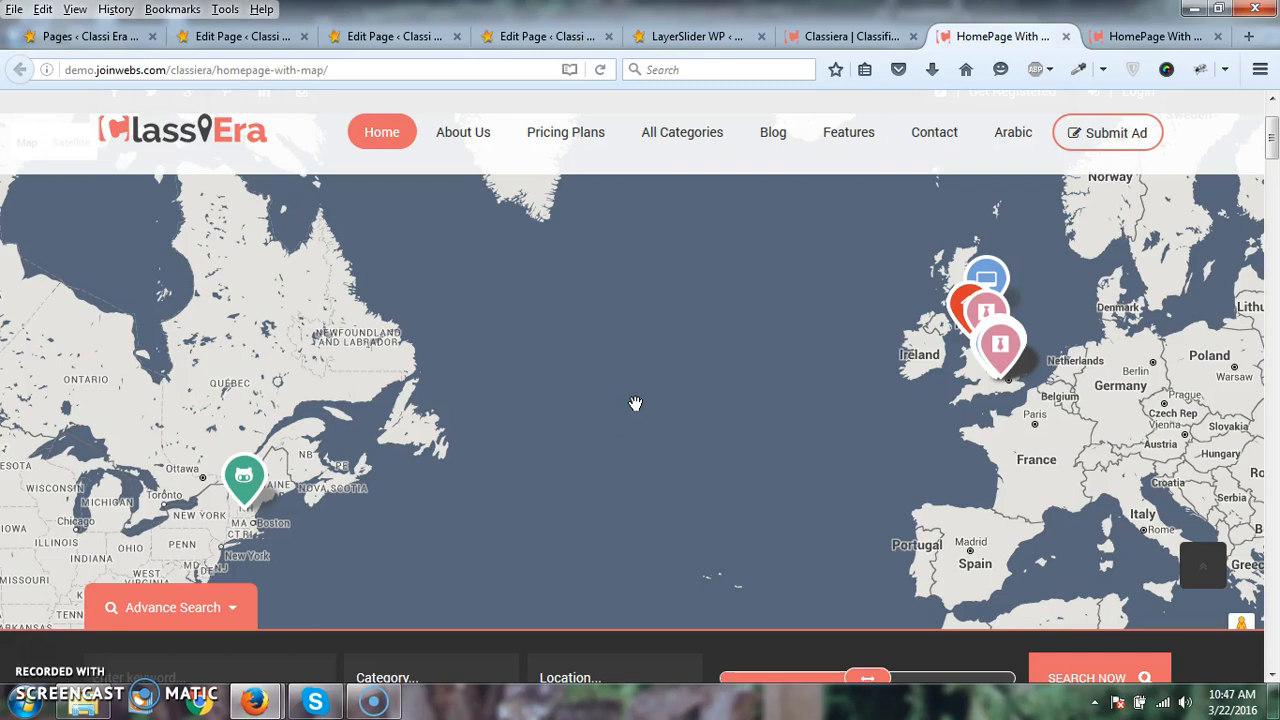
Step: Reopen the HomePage With MAP editor and keep Big Map selected in the Page slider dropdown
{"action": "left_click", "coordinate": [245, 36]}
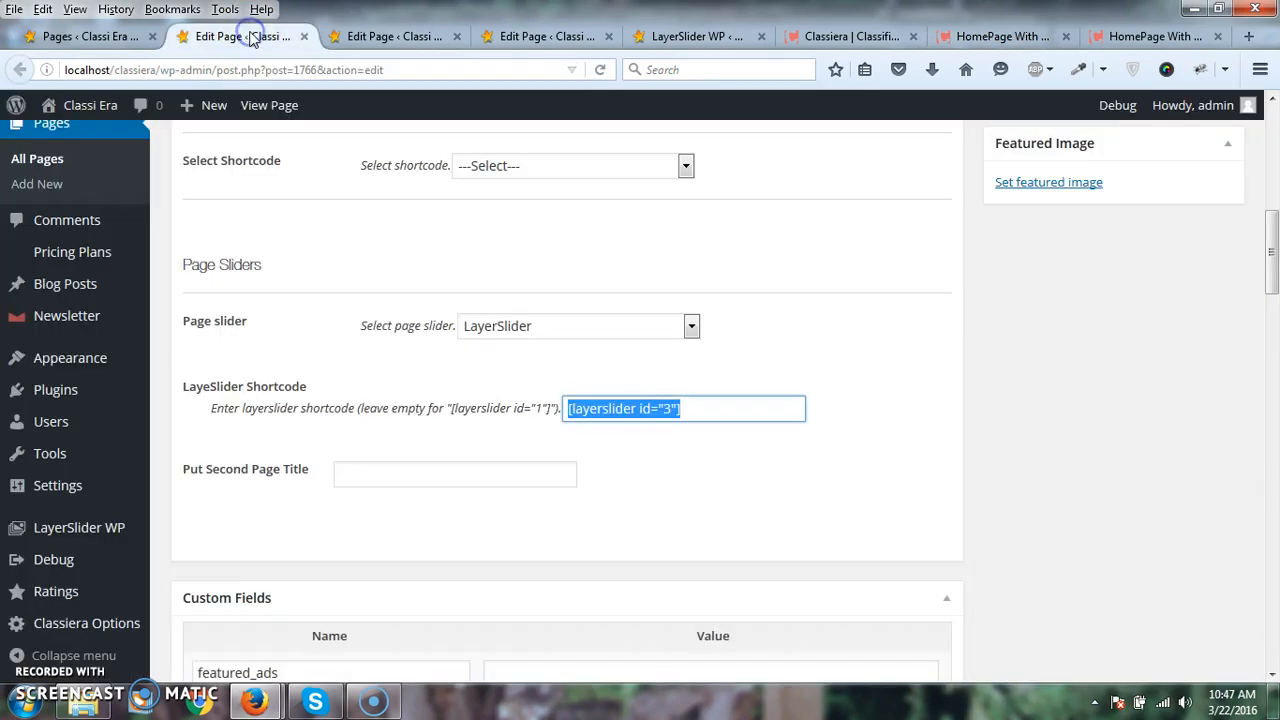
{"action": "scroll", "coordinate": [914, 370], "scroll_direction": "up", "scroll_amount": 2}
{"action": "left_click", "coordinate": [397, 40]}
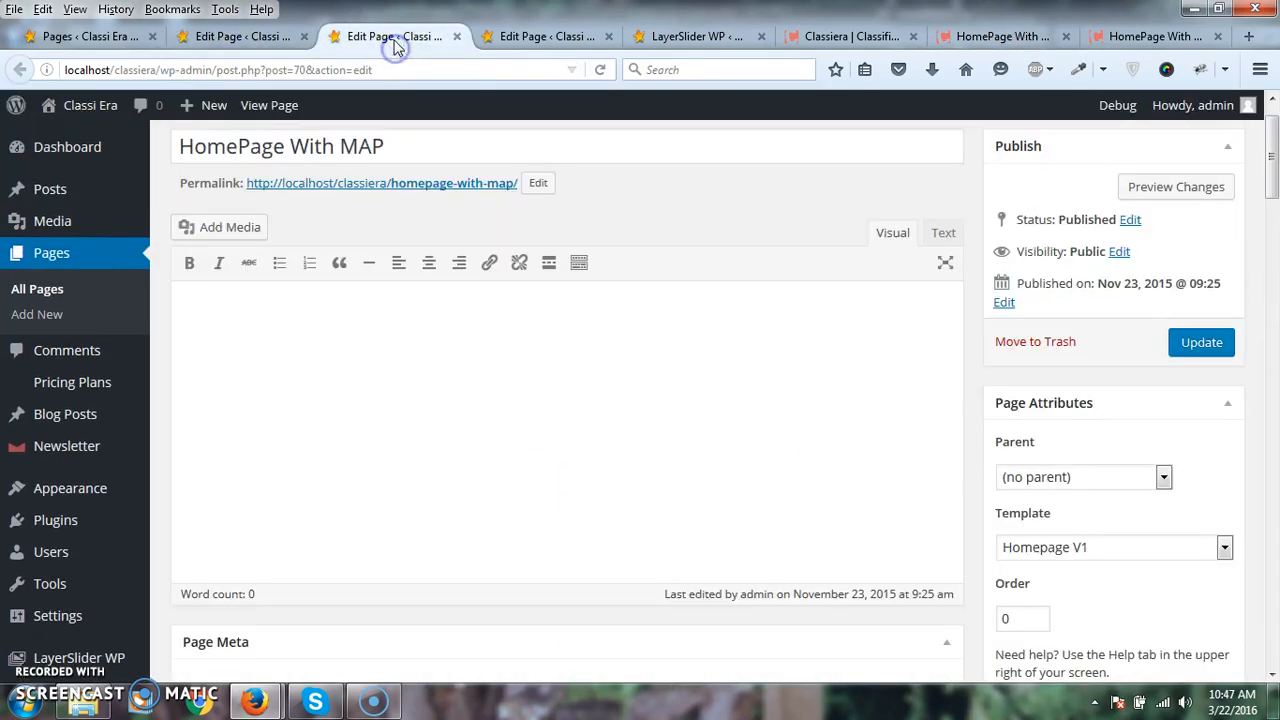
{"action": "scroll", "coordinate": [746, 414], "scroll_direction": "down", "scroll_amount": 5}
{"action": "scroll", "coordinate": [711, 363], "scroll_direction": "down", "scroll_amount": 1}
{"action": "scroll", "coordinate": [680, 354], "scroll_direction": "up", "scroll_amount": 1}
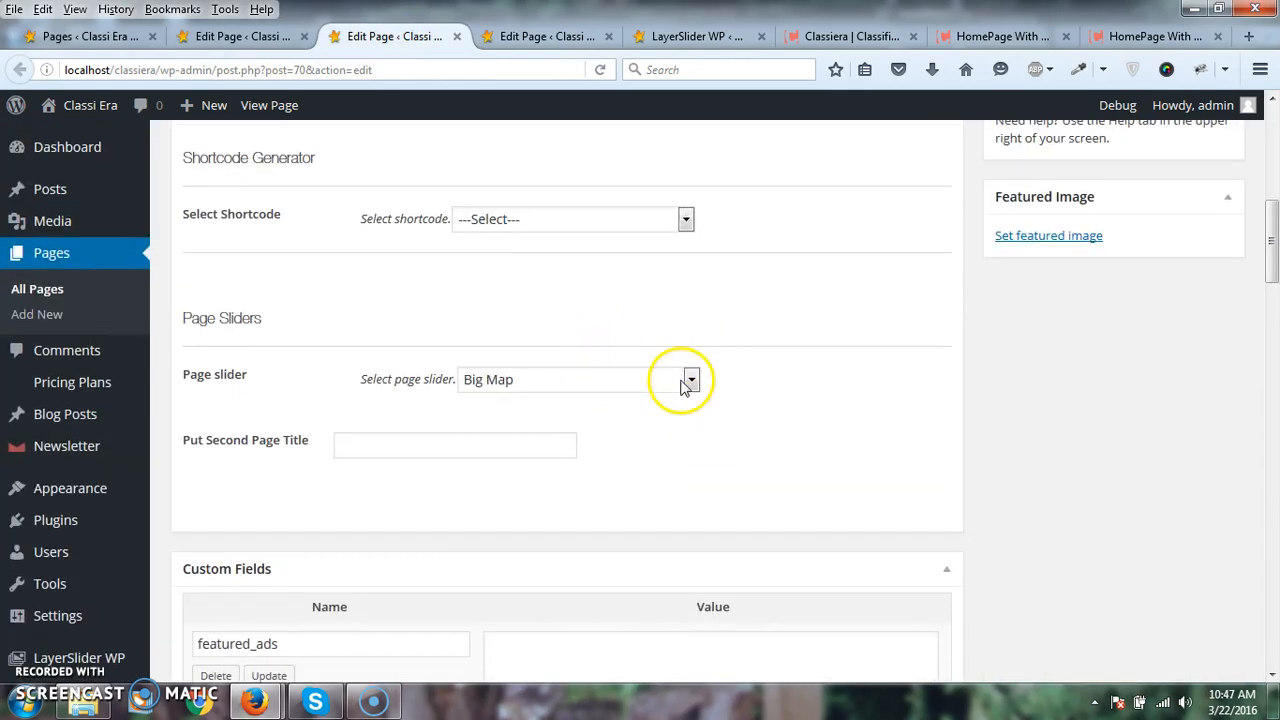
{"action": "left_click", "coordinate": [686, 385]}
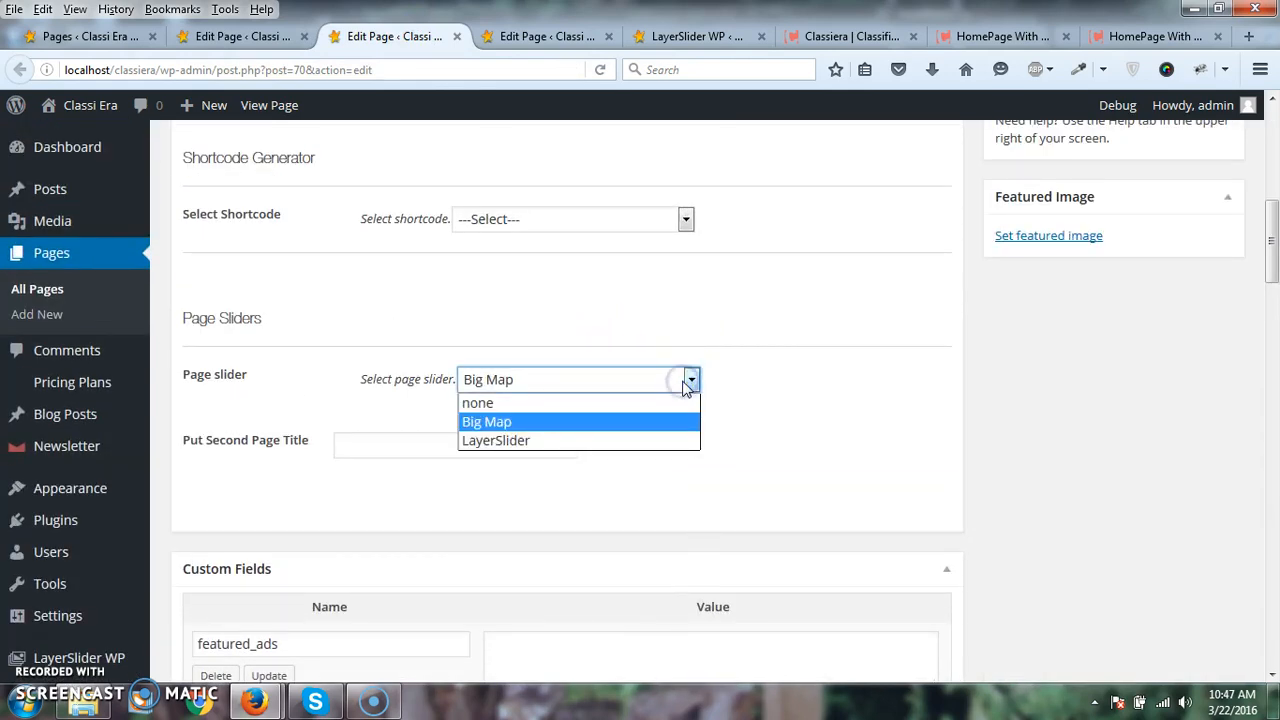
{"action": "left_click", "coordinate": [686, 382]}
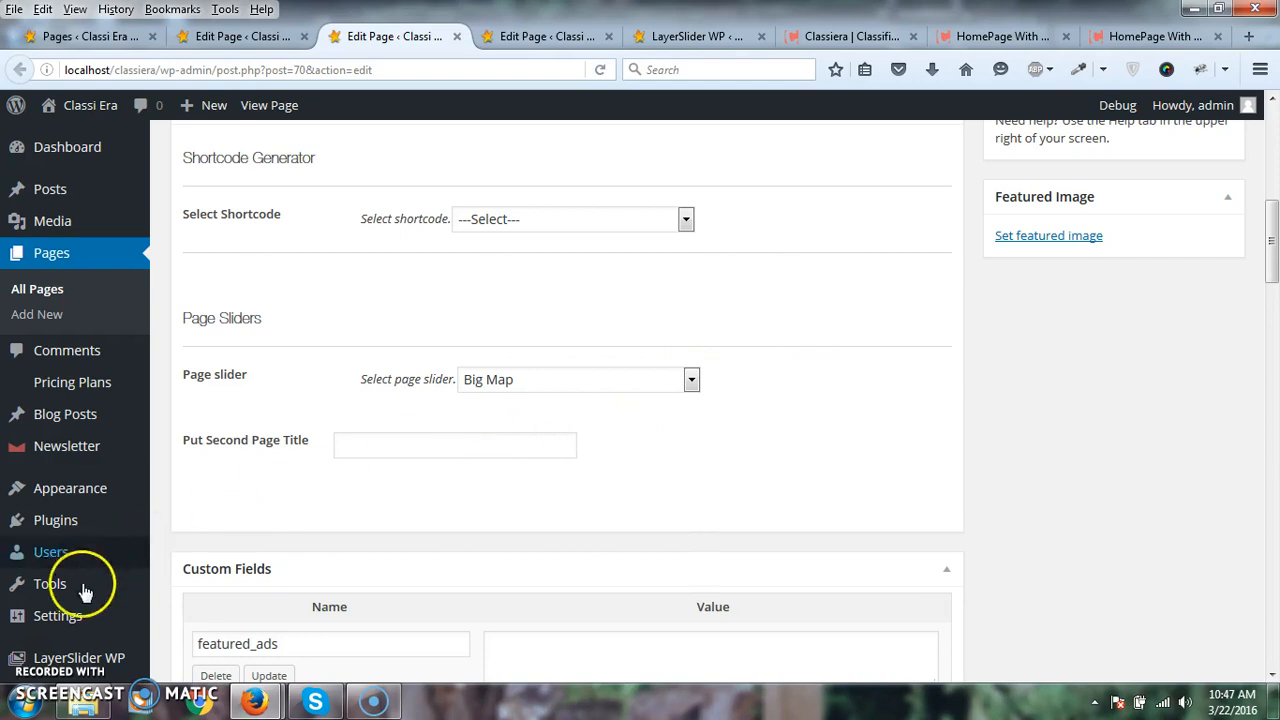